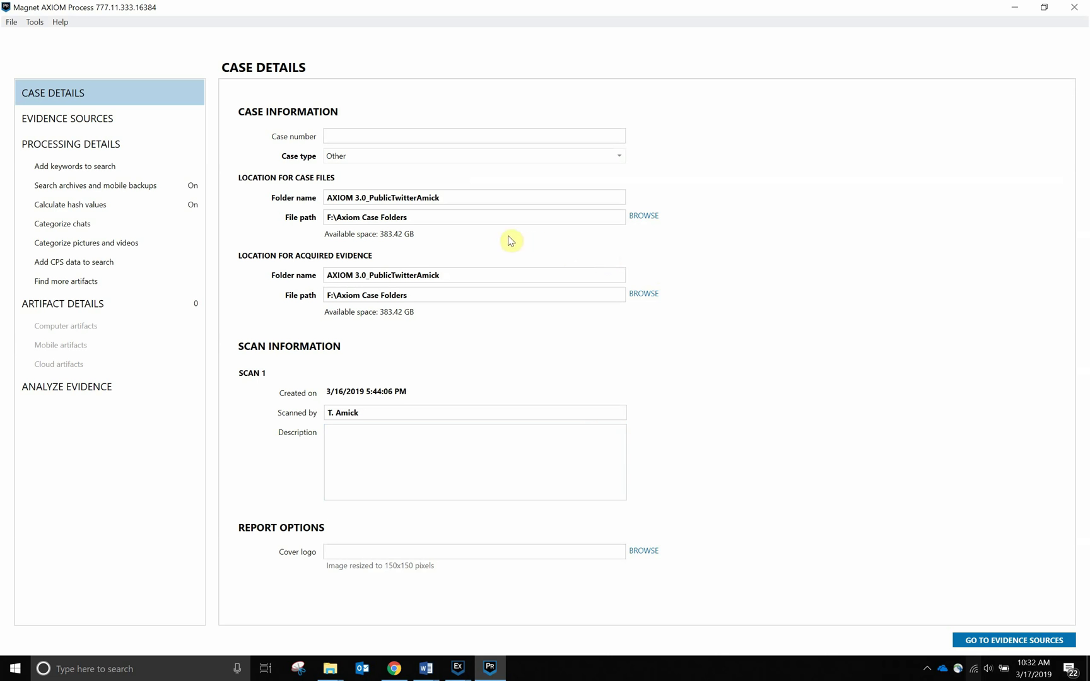
Add a Twitter Public Activity cloud source filtered to the target account's user name.
{"action": "left_click", "coordinate": [92, 117]}
{"action": "left_click", "coordinate": [485, 164]}
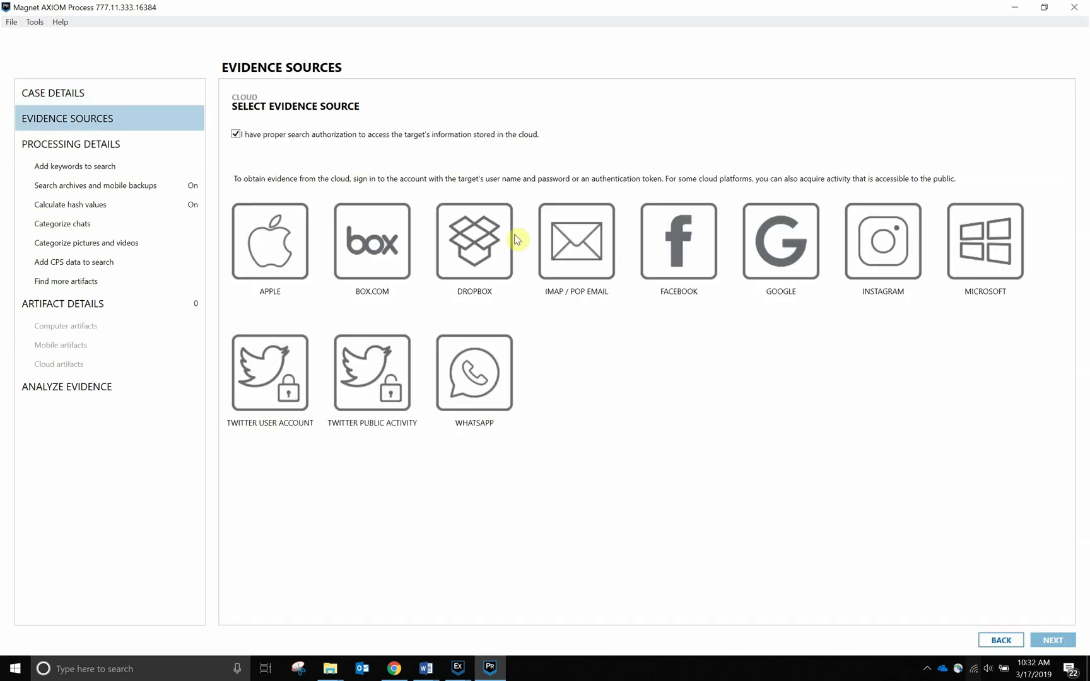
{"action": "left_click", "coordinate": [386, 383]}
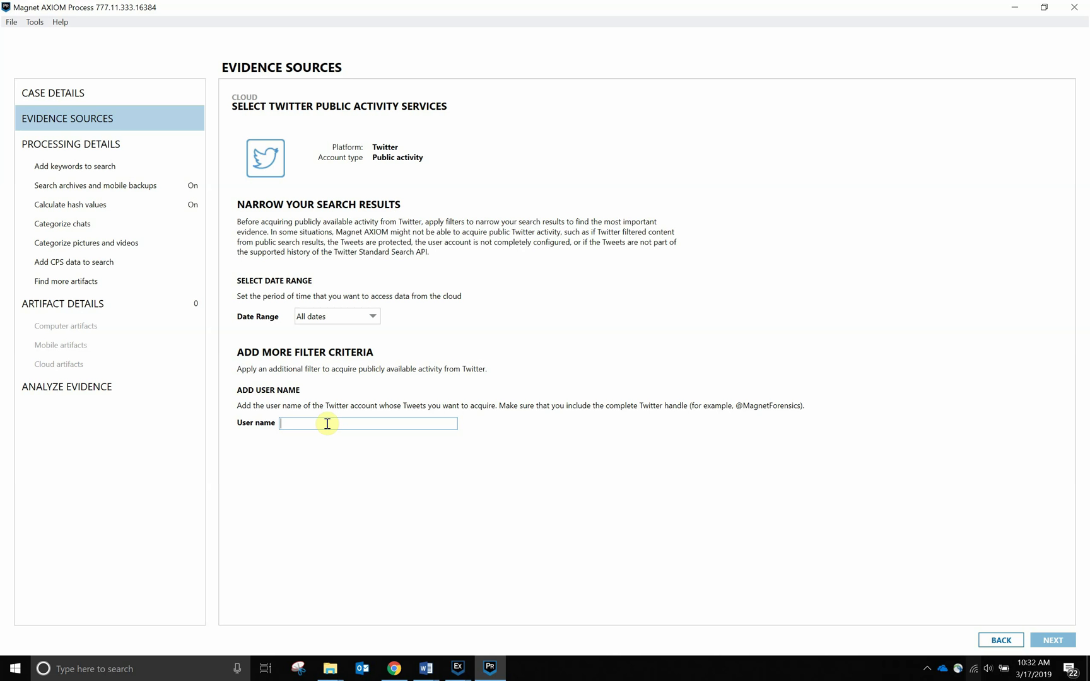
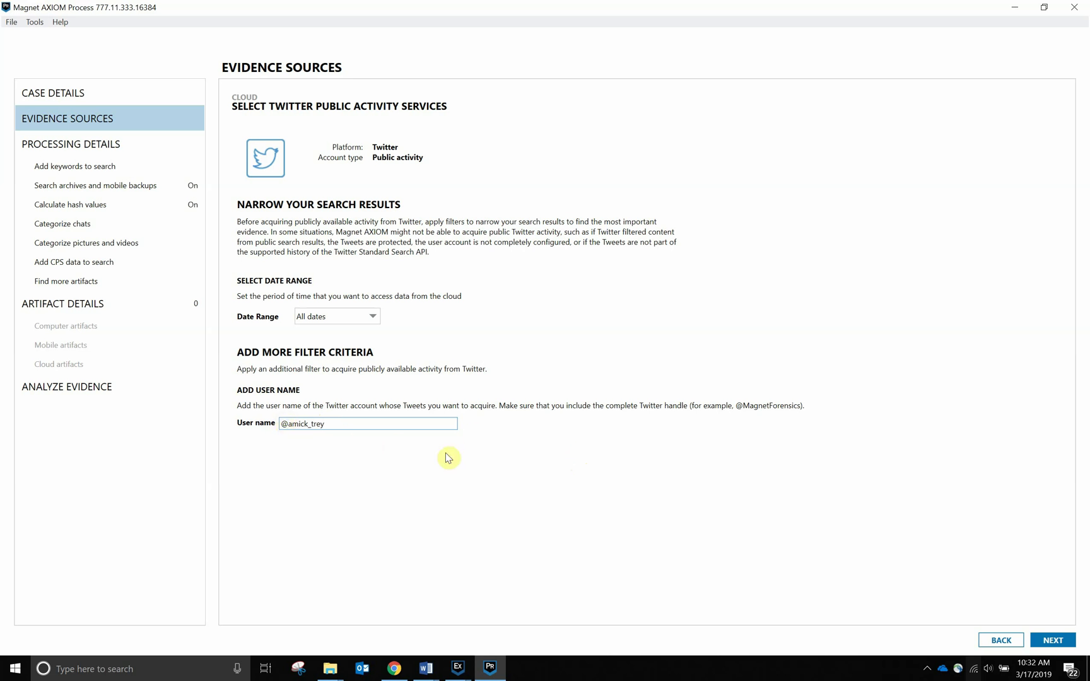
{"action": "left_click", "coordinate": [1078, 640]}
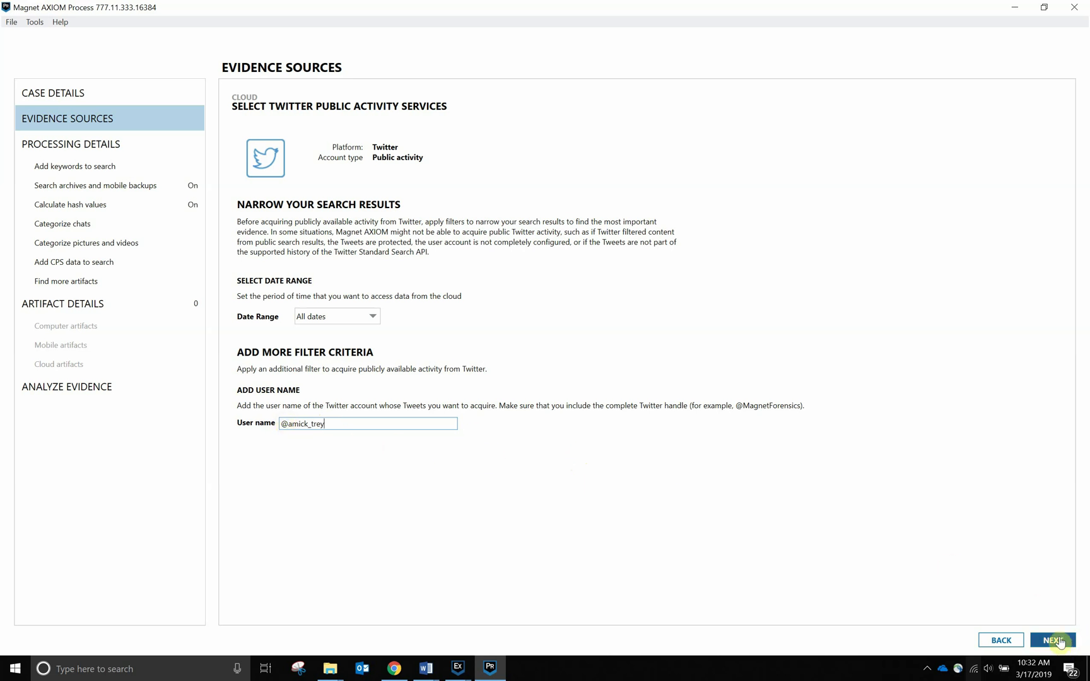
Include all five Twitter cloud artifacts for the new source and continue to Analyze Evidence.
{"action": "left_click", "coordinate": [666, 310]}
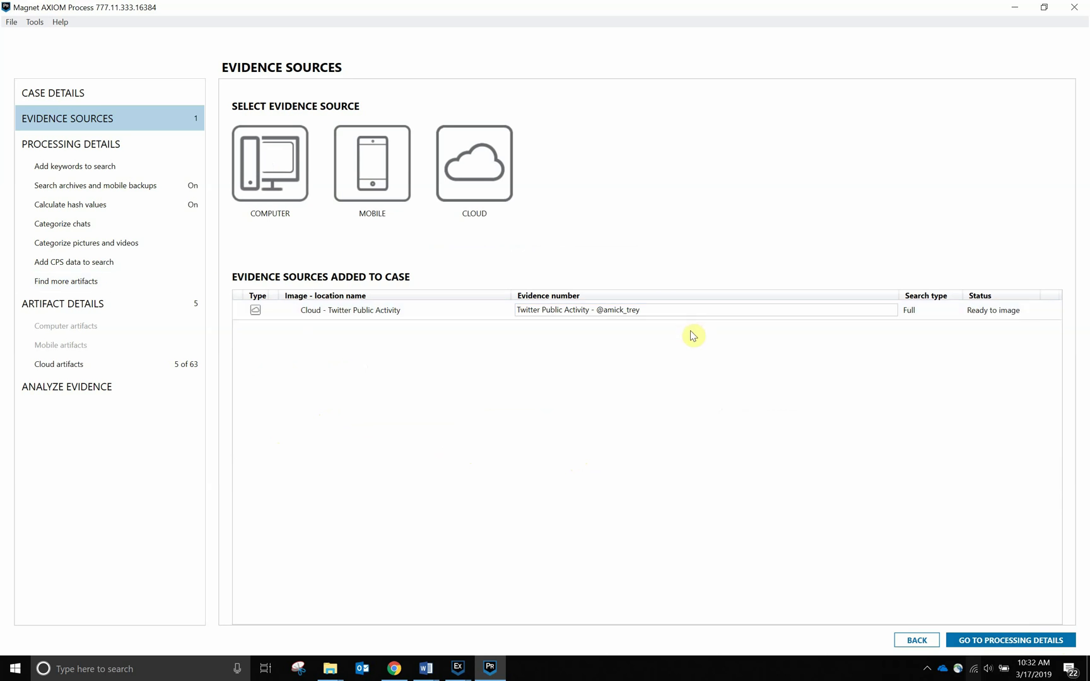
{"action": "left_click", "coordinate": [84, 370]}
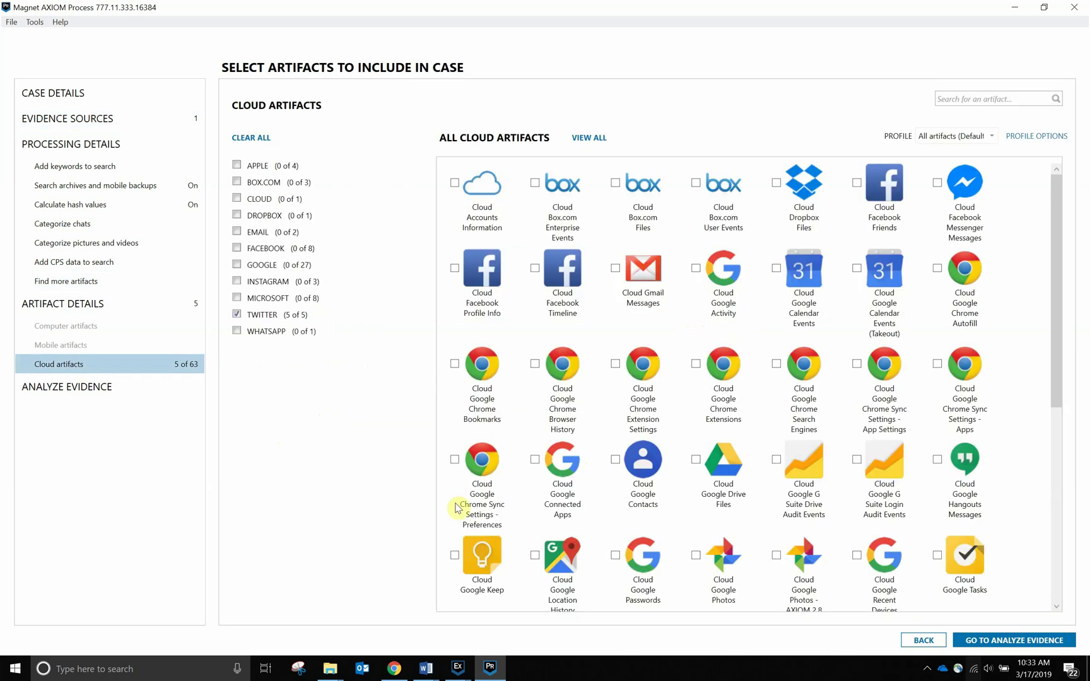
{"action": "left_click", "coordinate": [267, 315]}
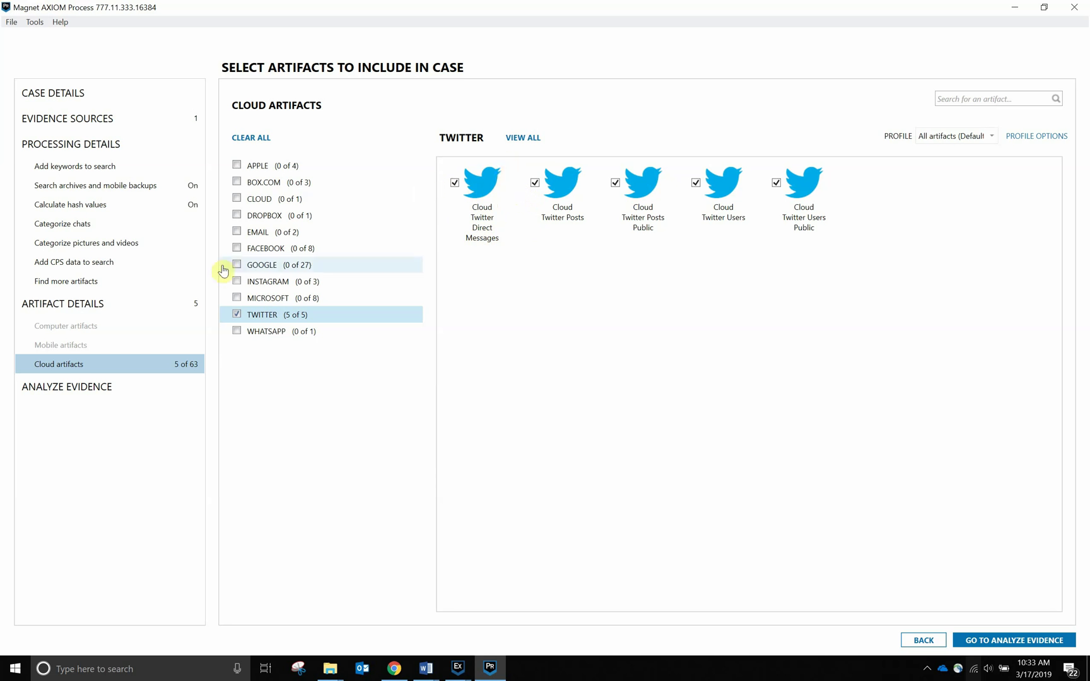
{"action": "left_click", "coordinate": [1017, 642]}
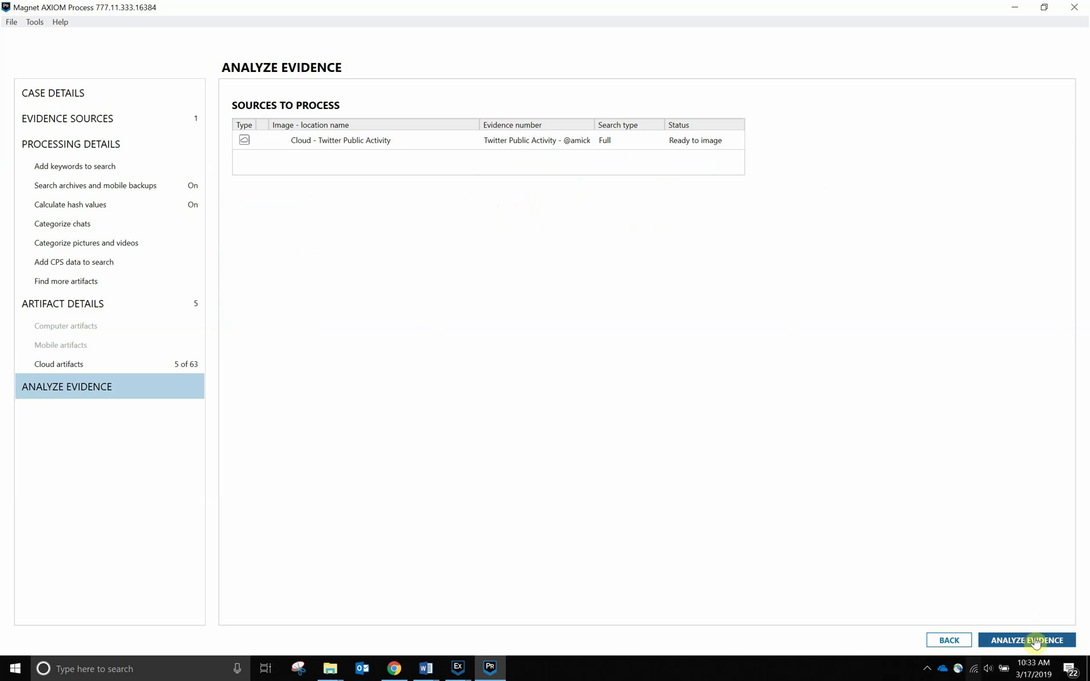
Run the analysis so AXIOM Examine opens the case with 2,692 Twitter artifacts.
{"action": "left_click", "coordinate": [1033, 641]}
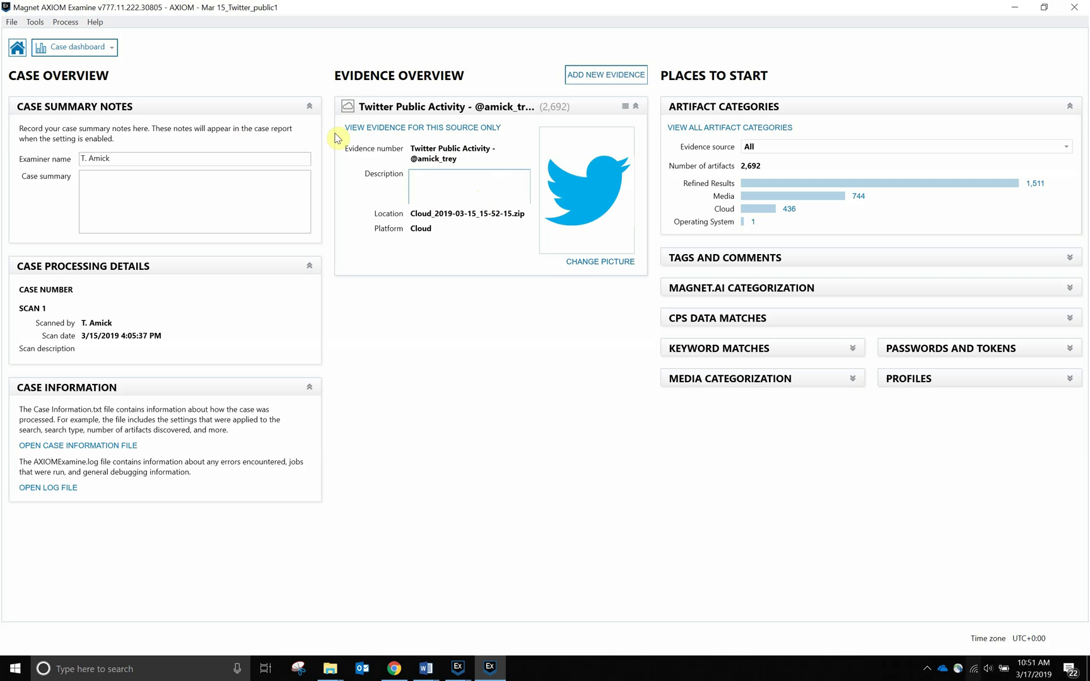
Switch to the Artifacts view and review a Cloud Twitter Users Public profile's details and follower counts.
{"action": "left_click", "coordinate": [104, 58]}
{"action": "left_click", "coordinate": [98, 80]}
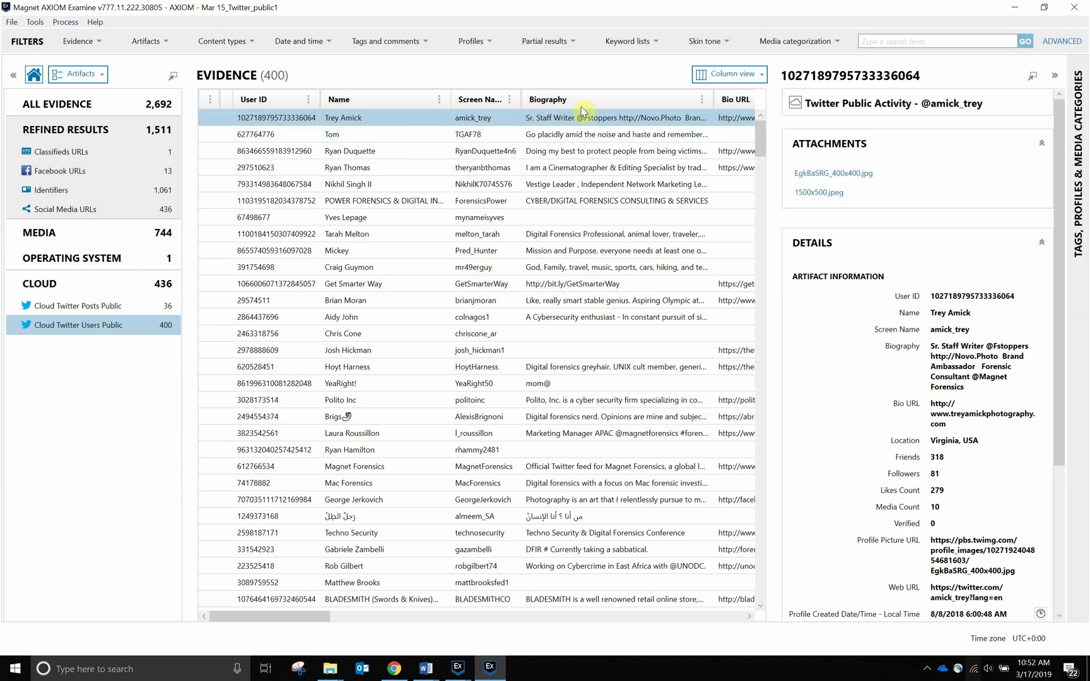
{"action": "left_click_drag", "start_coordinate": [1060, 158], "coordinate": [1047, 226]}
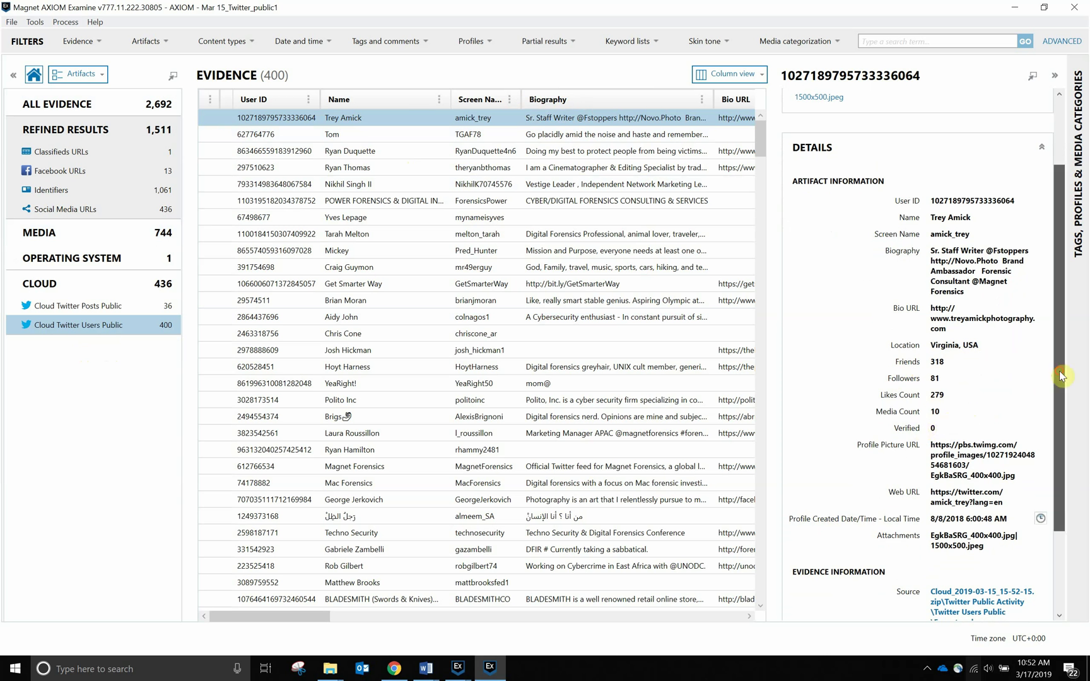
{"action": "scroll", "coordinate": [1066, 353], "scroll_direction": "down", "scroll_amount": 1}
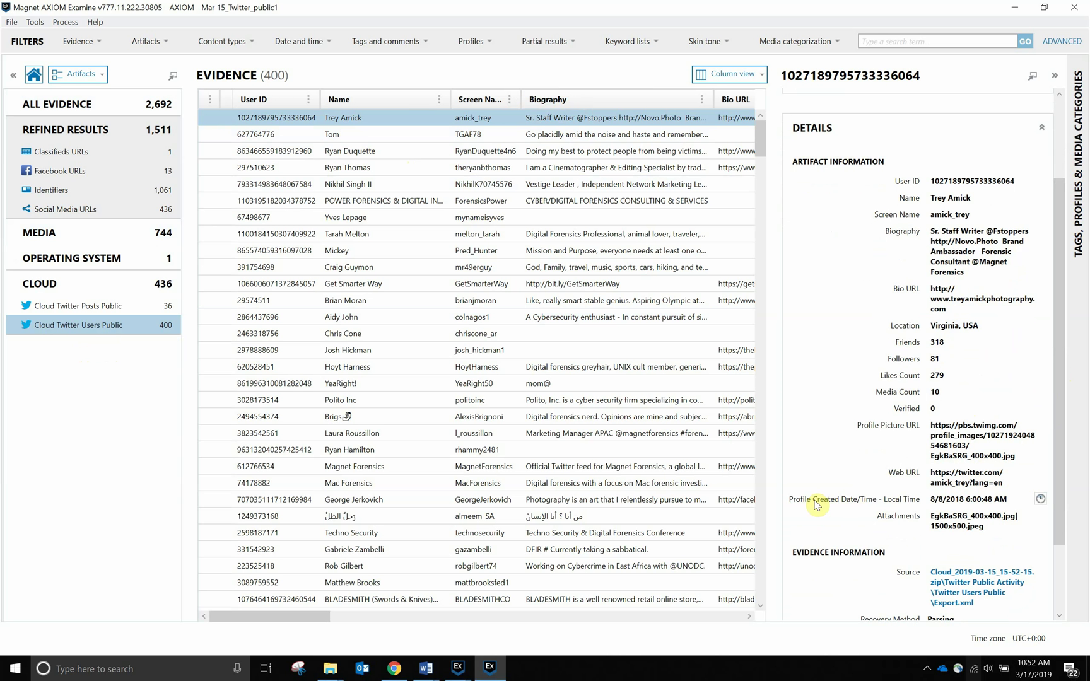
{"action": "scroll", "coordinate": [1066, 451], "scroll_direction": "up", "scroll_amount": 1}
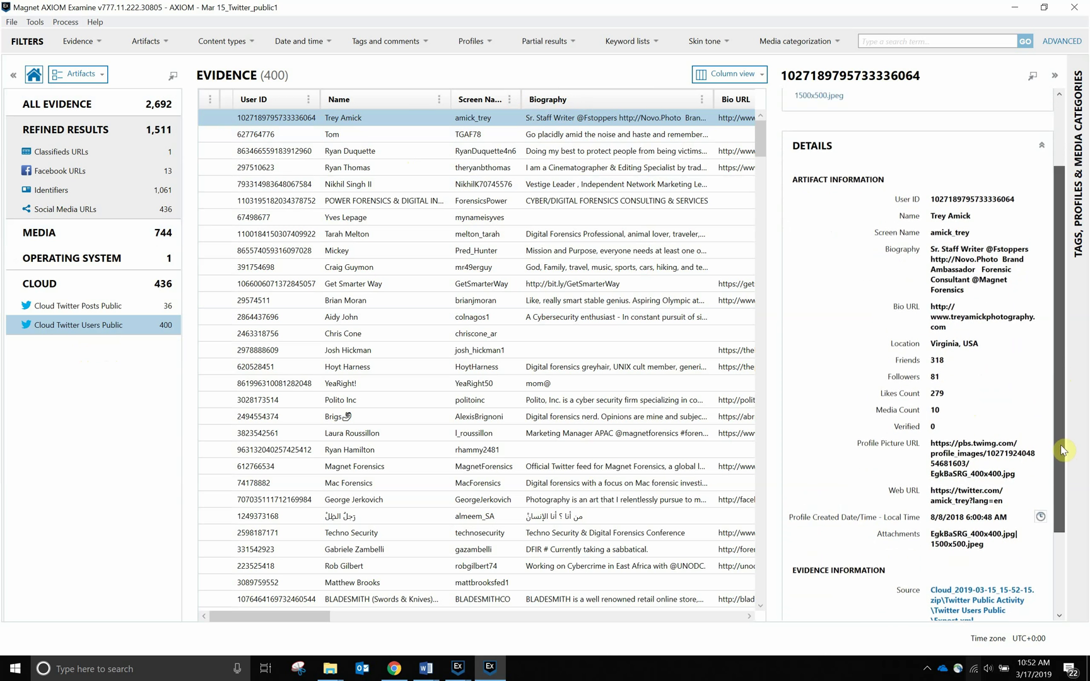
{"action": "scroll", "coordinate": [1063, 451], "scroll_direction": "up", "scroll_amount": 5}
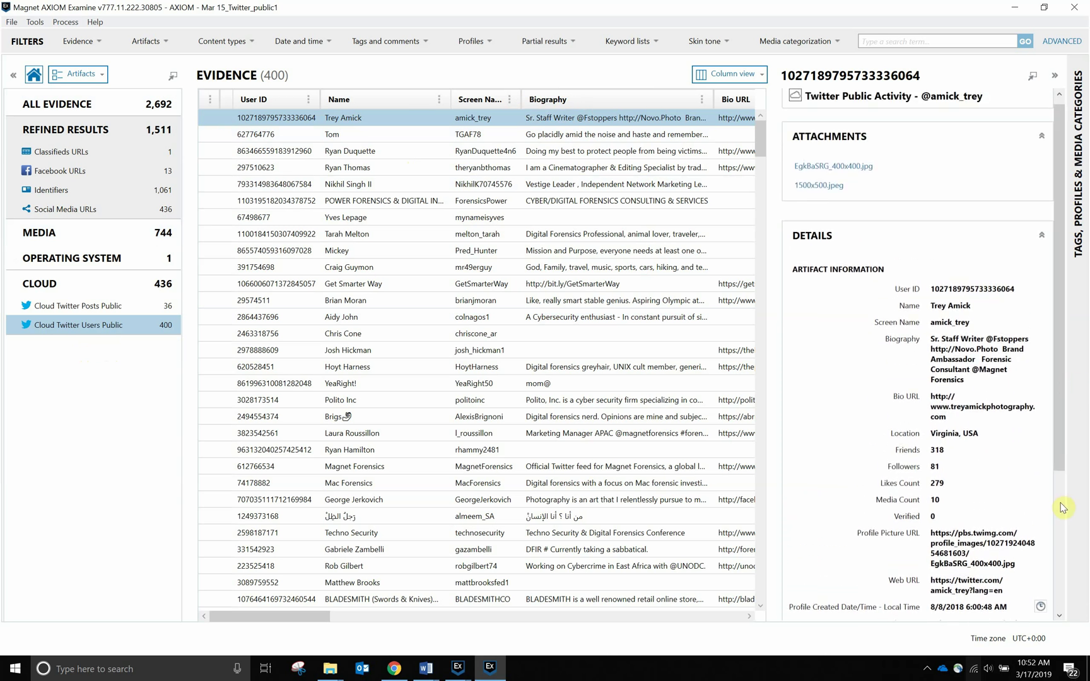
Open another Twitter user's profile record and look through its details and profile photo.
{"action": "left_click", "coordinate": [328, 233]}
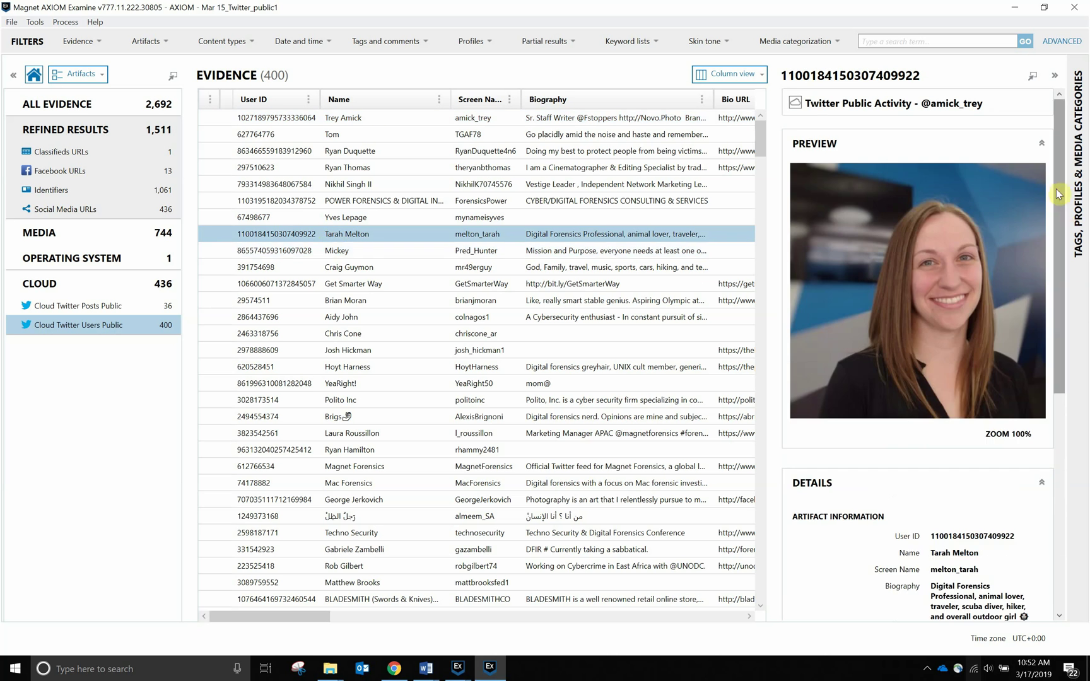
{"action": "left_click_drag", "start_coordinate": [1058, 194], "coordinate": [1046, 360]}
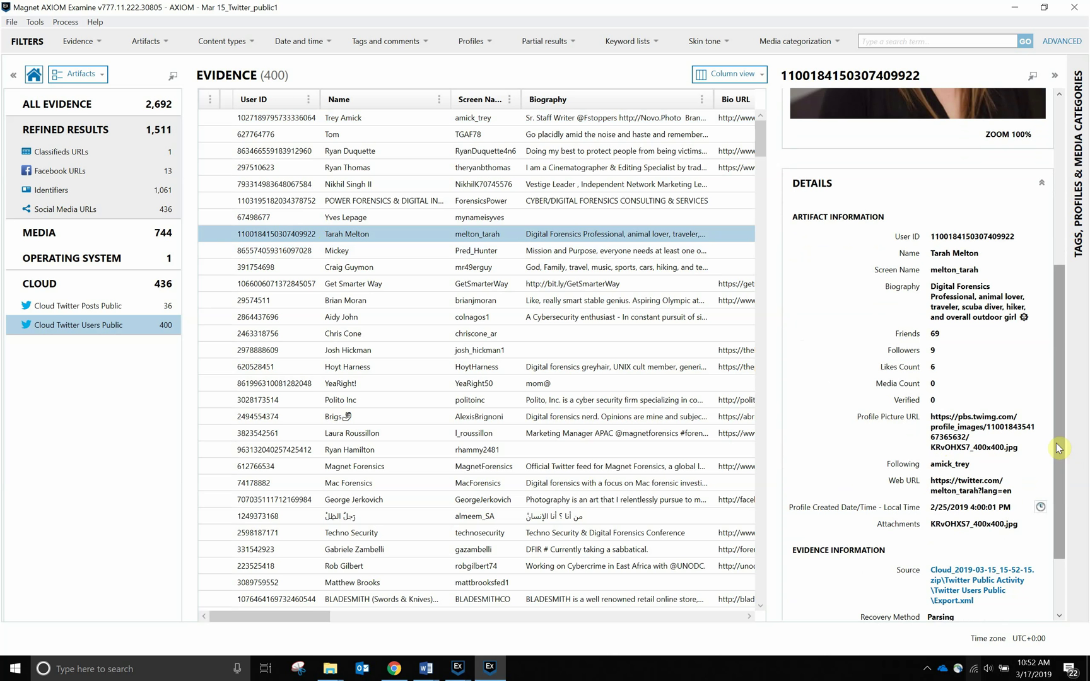
{"action": "left_click_drag", "start_coordinate": [1058, 448], "coordinate": [1058, 278]}
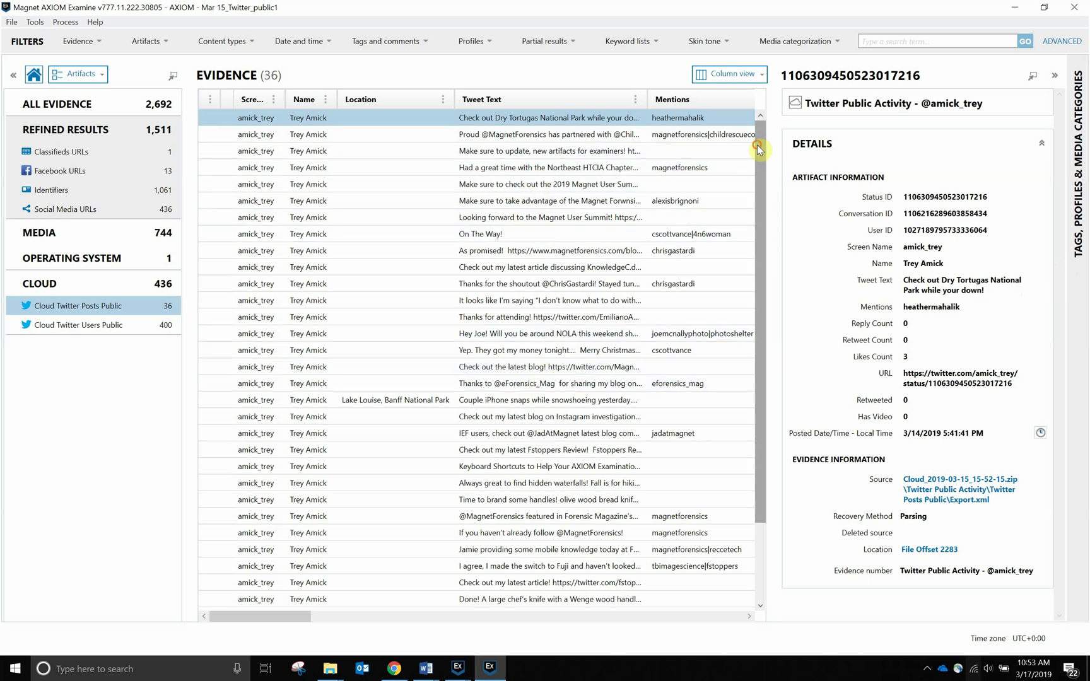
Select the Lake Louise, Banff National Park tweet showing its two photo attachments and 4 likes.
{"action": "left_click_drag", "start_coordinate": [757, 145], "coordinate": [760, 171]}
{"action": "left_click", "coordinate": [717, 138]}
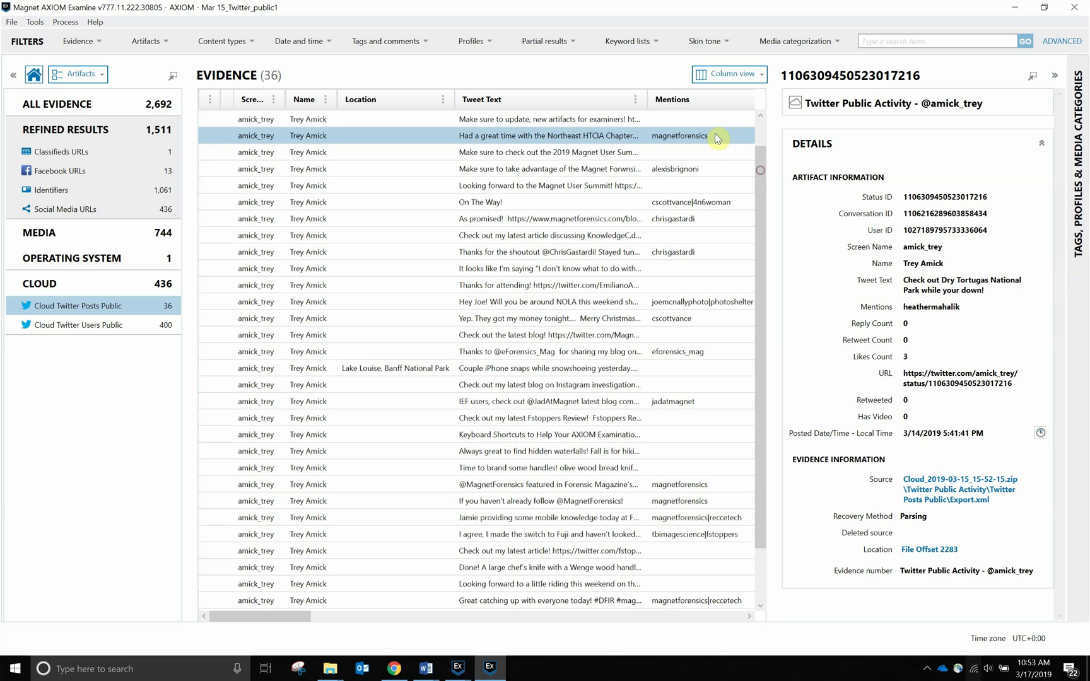
{"action": "left_click_drag", "start_coordinate": [758, 241], "coordinate": [757, 285]}
{"action": "left_click", "coordinate": [425, 324]}
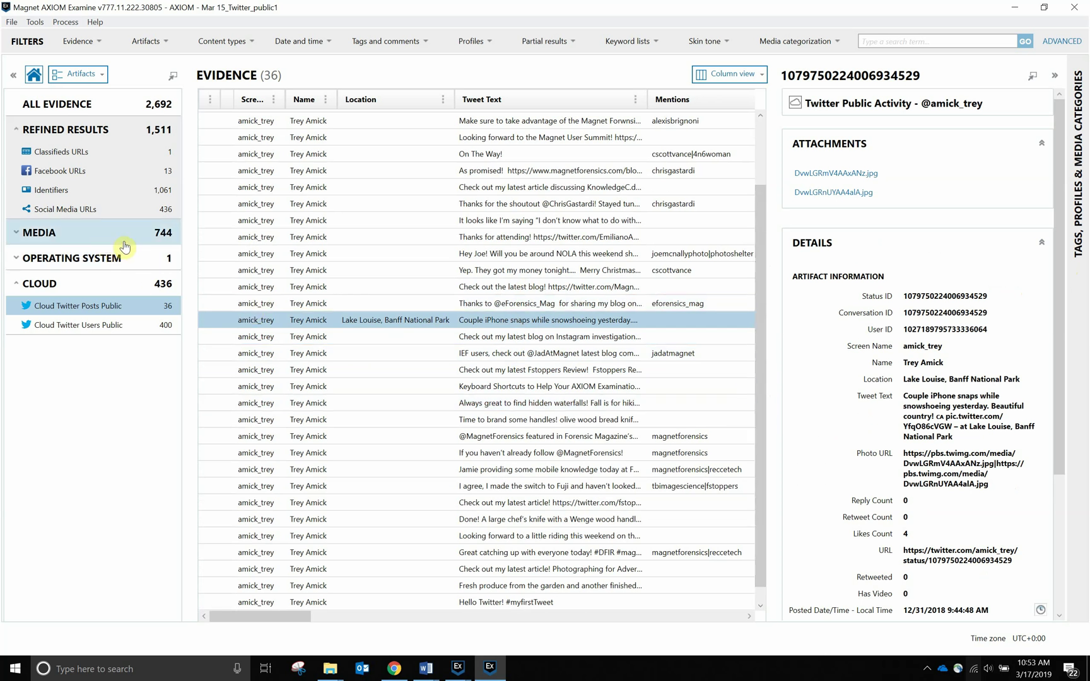
Show the 744 media pictures in Thumbnail view.
{"action": "left_click", "coordinate": [104, 244]}
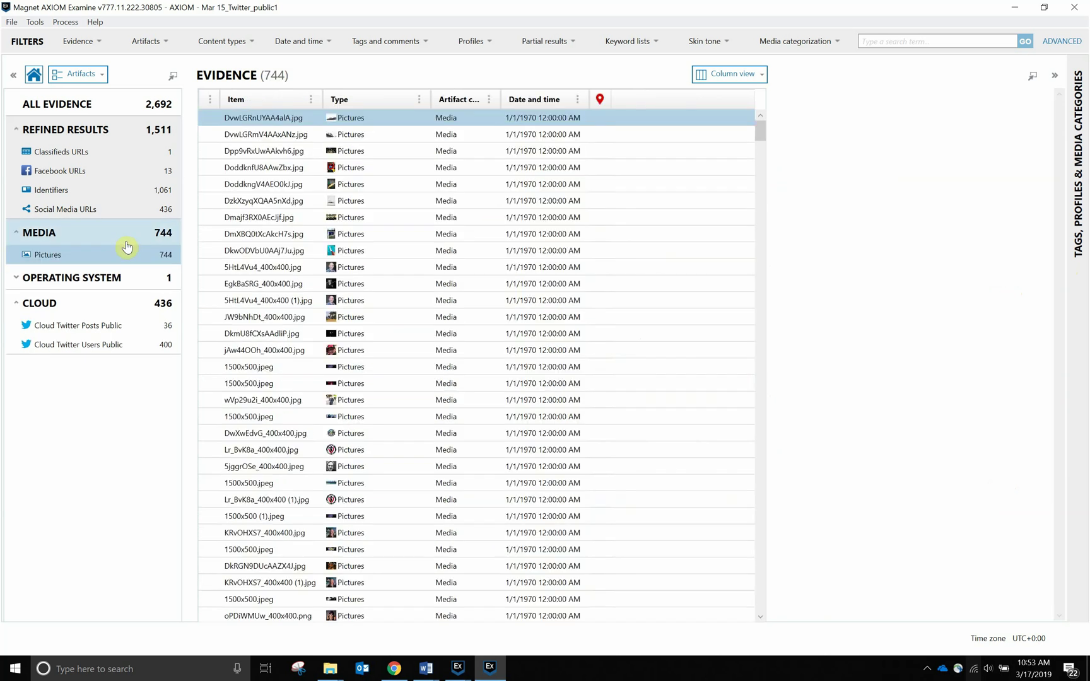
{"action": "left_click", "coordinate": [753, 80]}
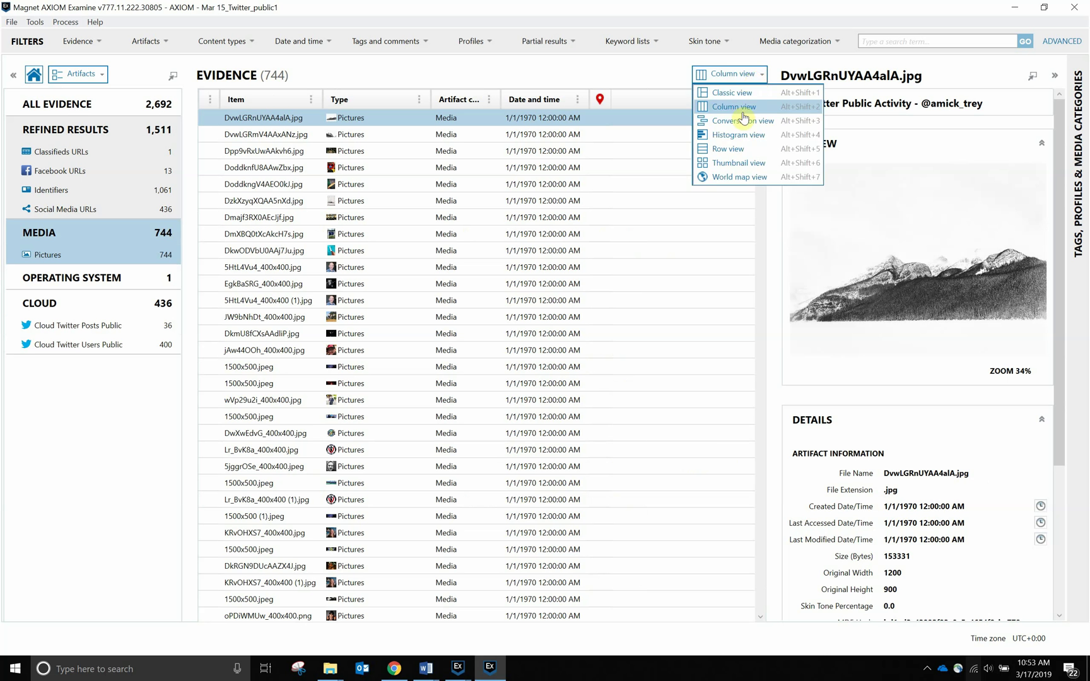
{"action": "left_click", "coordinate": [748, 165]}
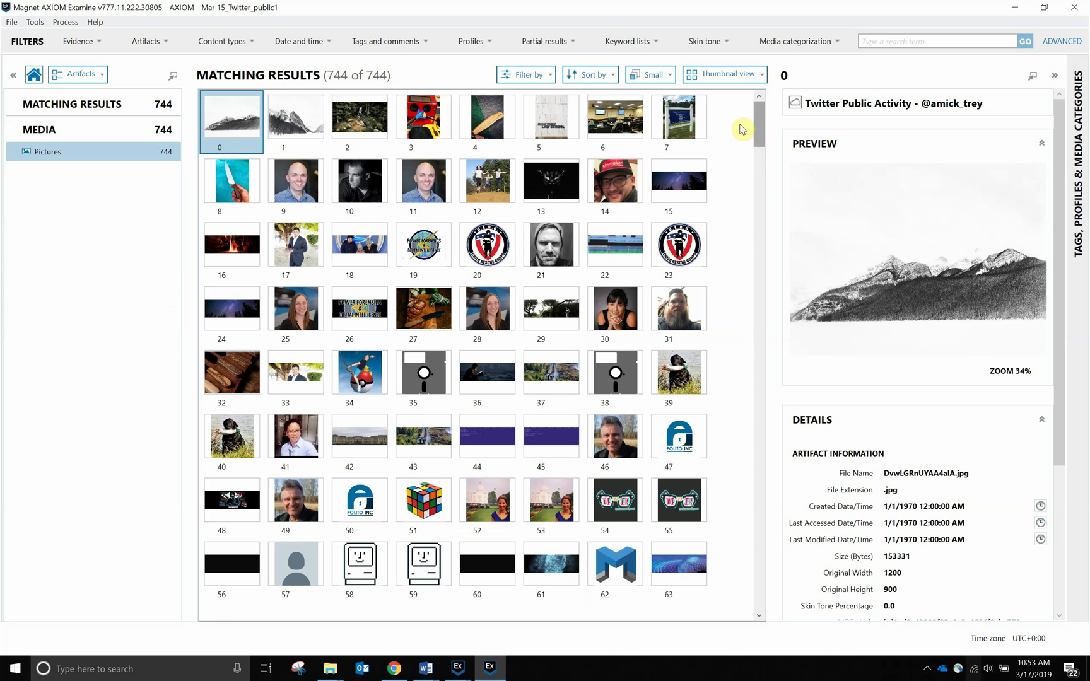
Preview picture 8, the knife photo, and review its file details.
{"action": "left_click", "coordinate": [231, 181]}
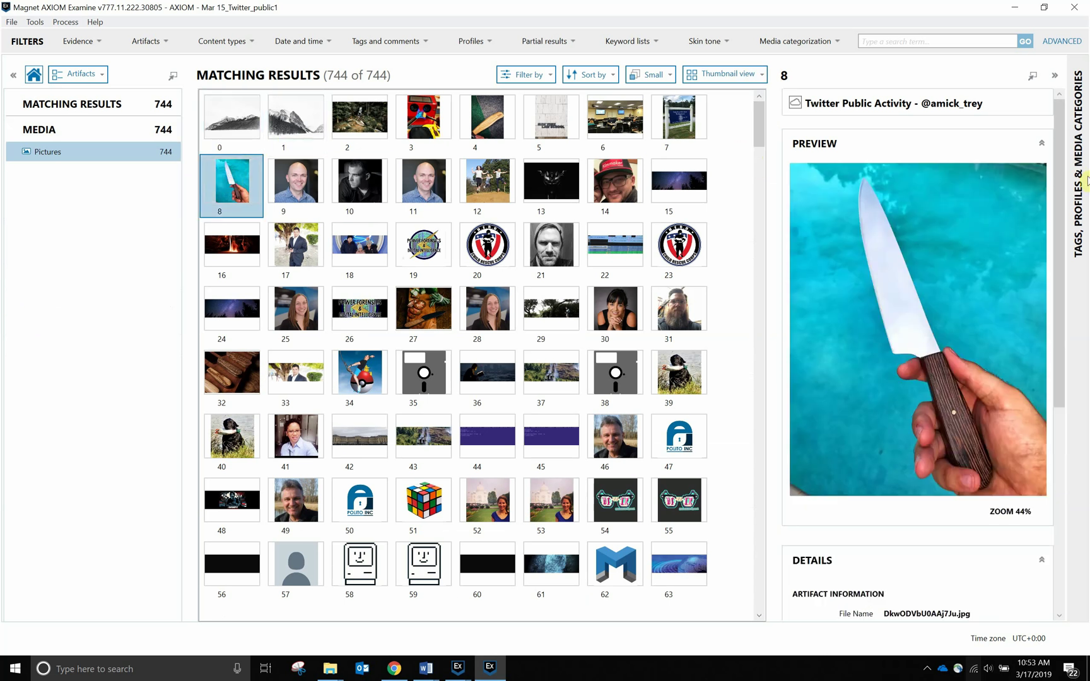
{"action": "scroll", "coordinate": [1064, 208], "scroll_direction": "down", "scroll_amount": 2}
{"action": "scroll", "coordinate": [1065, 208], "scroll_direction": "down", "scroll_amount": 2}
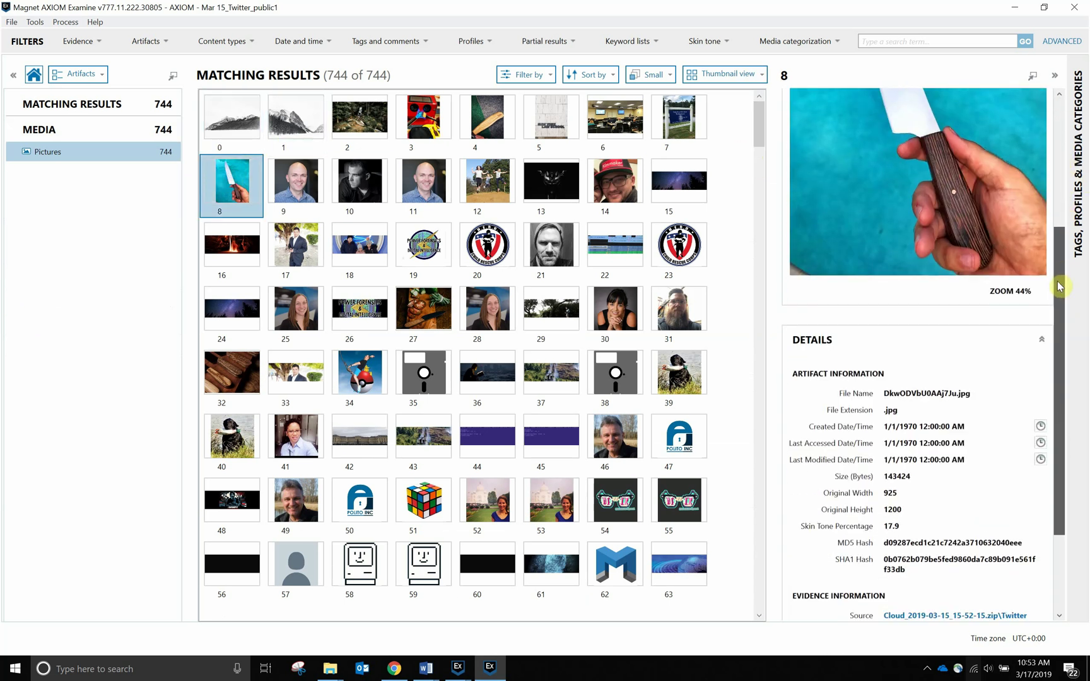
{"action": "scroll", "coordinate": [1030, 177], "scroll_direction": "up", "scroll_amount": 3}
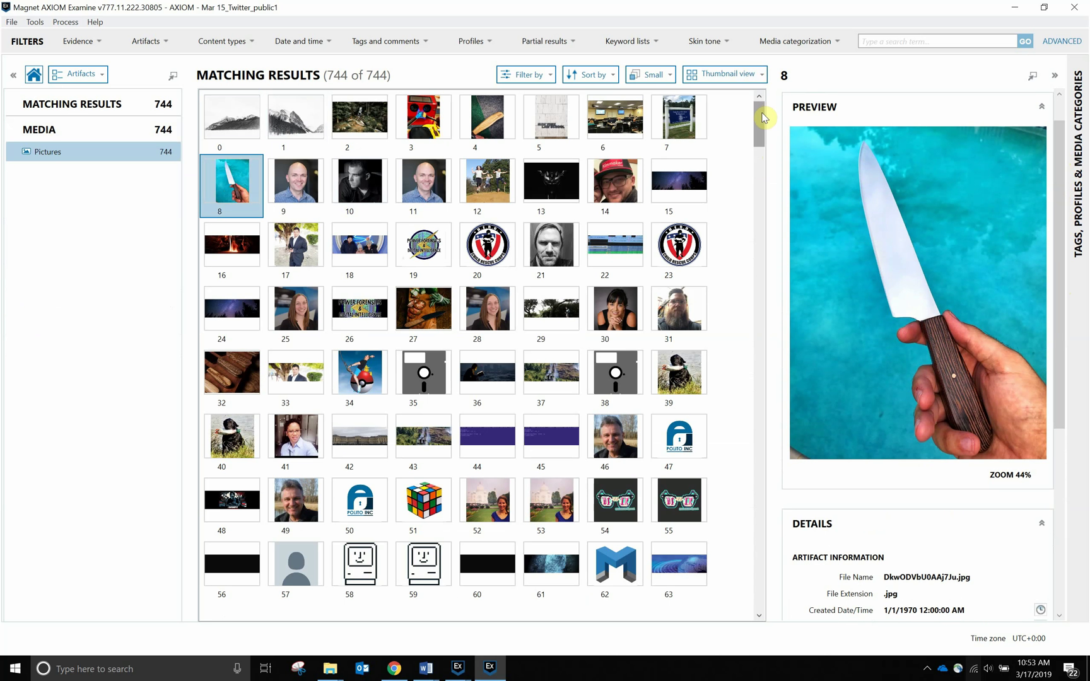
{"action": "left_click_drag", "start_coordinate": [760, 121], "coordinate": [756, 145]}
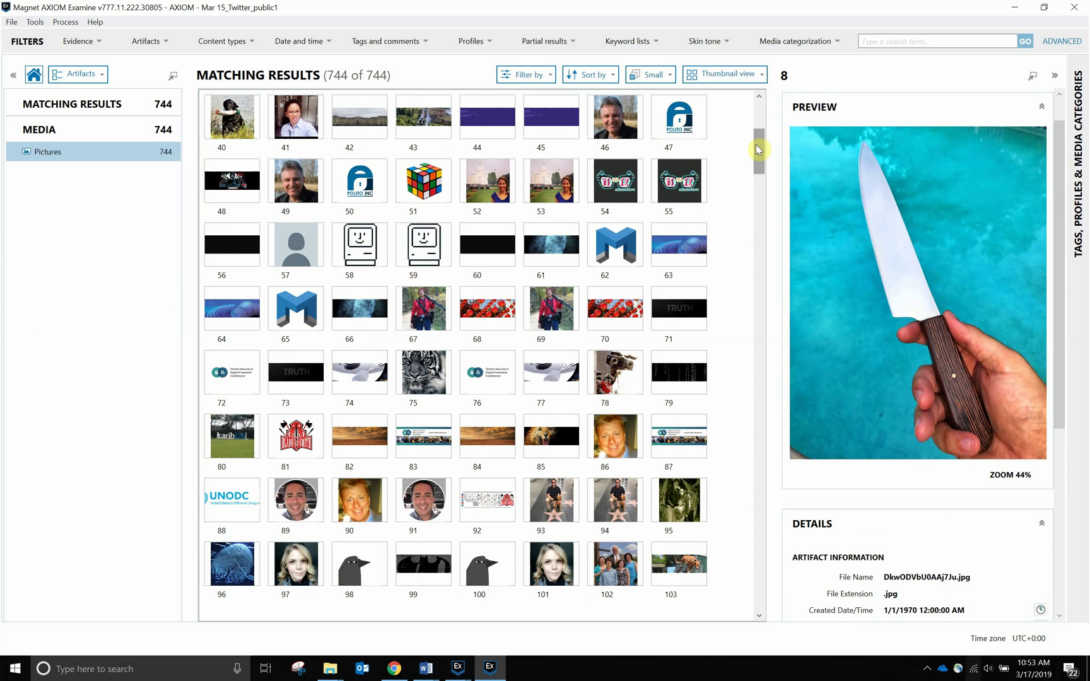
{"action": "left_click_drag", "start_coordinate": [757, 149], "coordinate": [728, 101]}
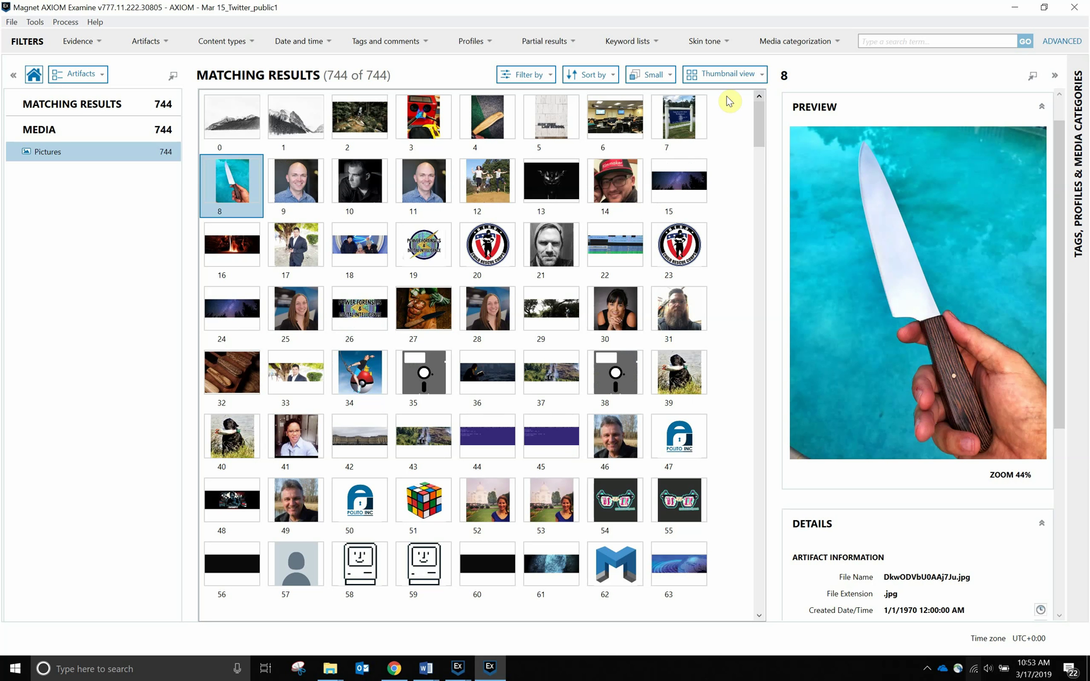